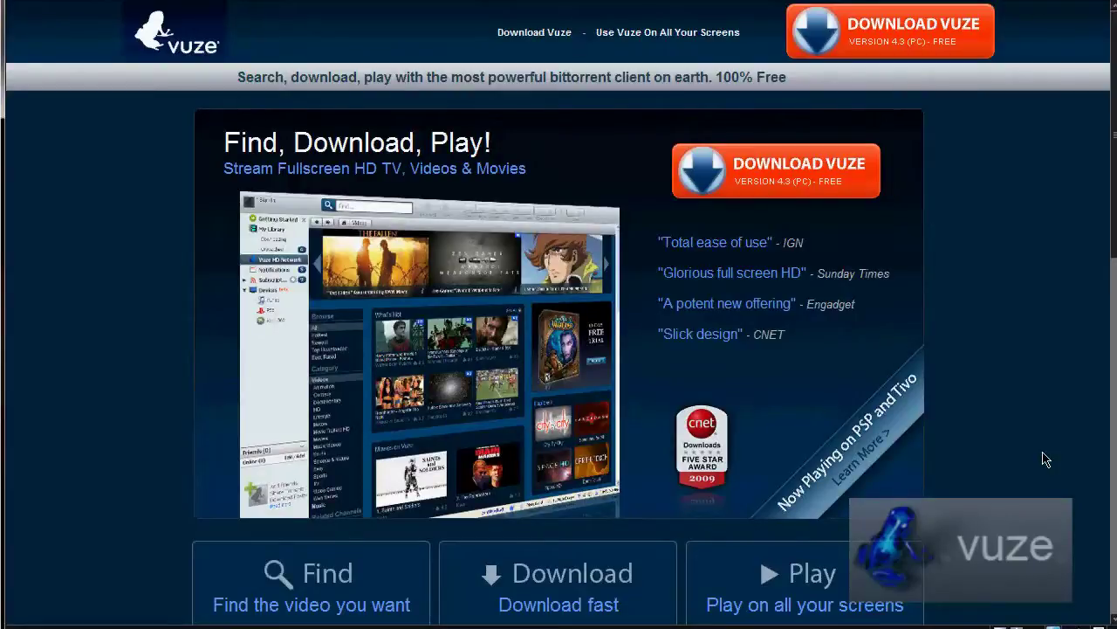
Step: Review the Vuze home page, including the Find, Download and Play sections, the new features and the system requirements
scroll(1046, 459, down, 3)
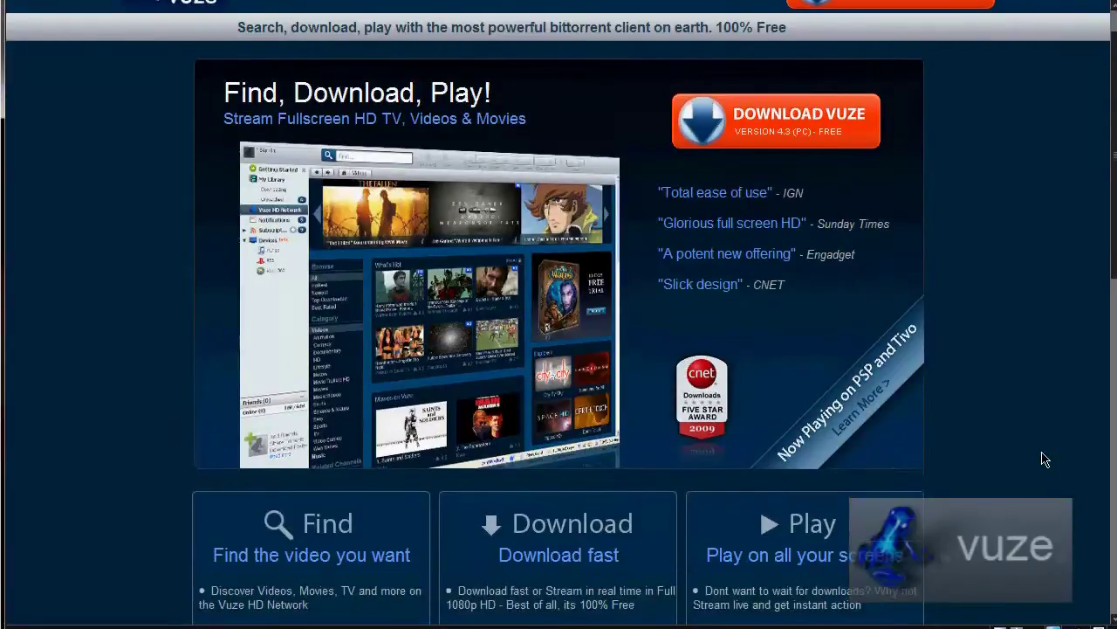
scroll(1045, 458, up, 1)
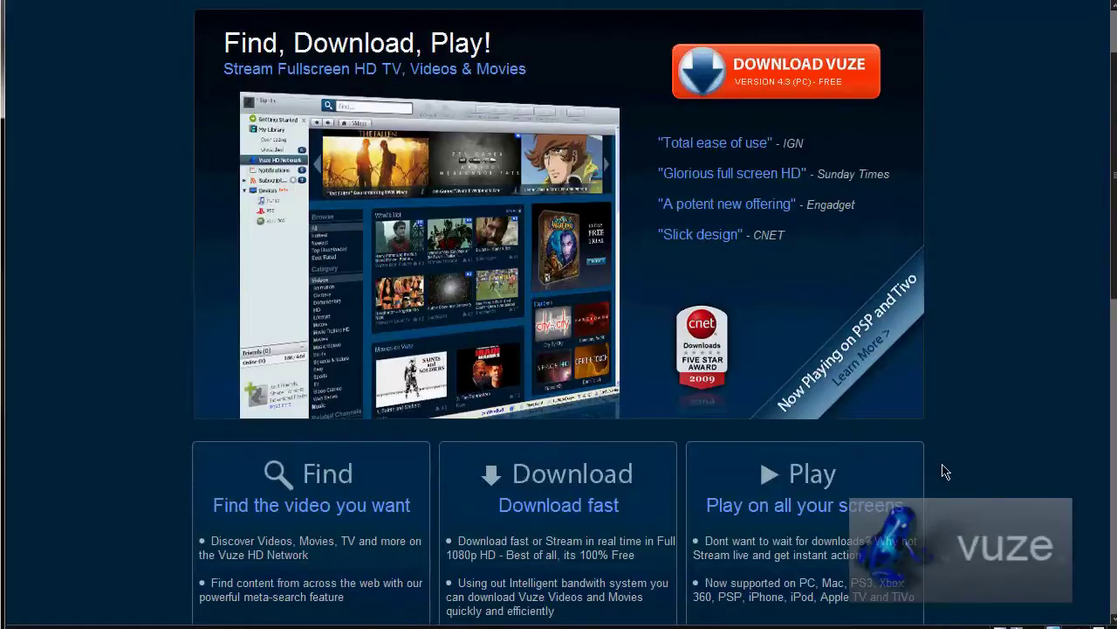
scroll(963, 464, down, 2)
scroll(973, 469, down, 1)
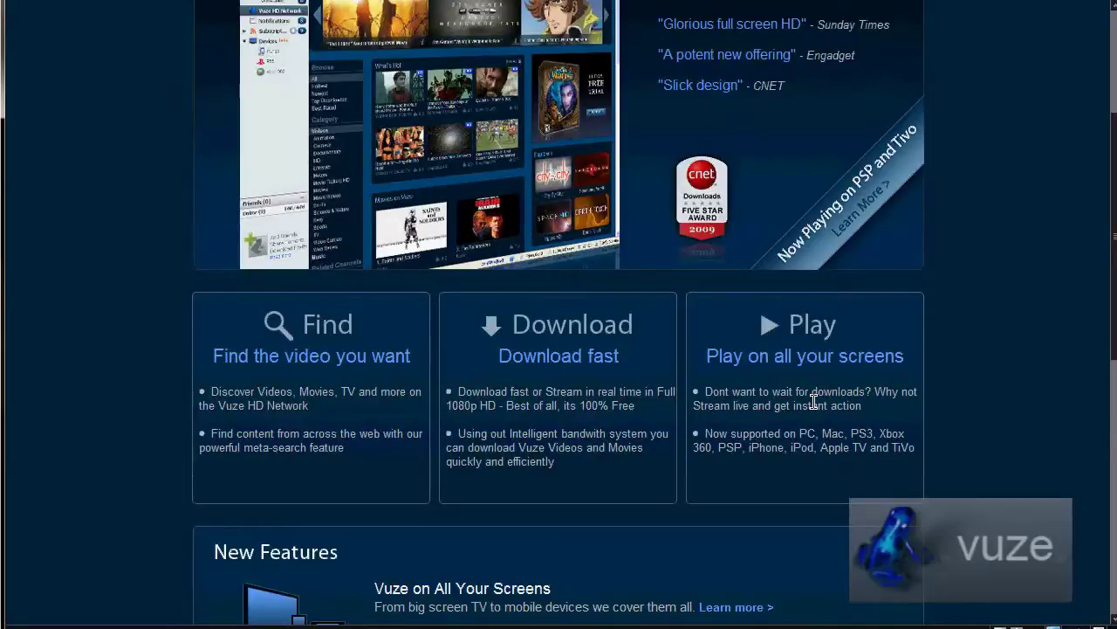
scroll(838, 401, up, 1)
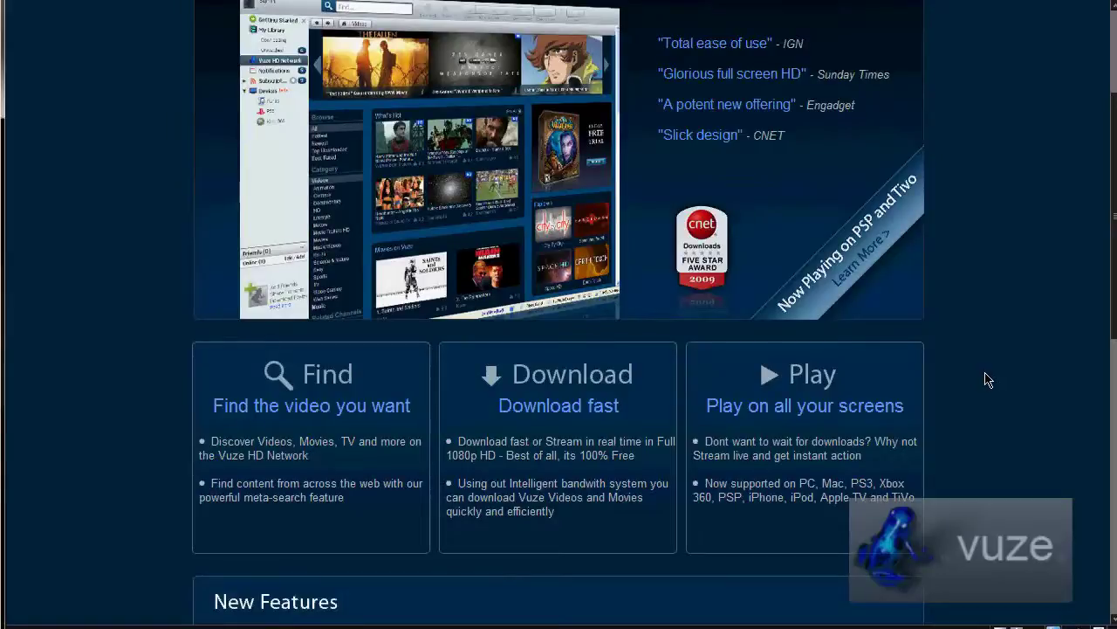
scroll(986, 380, down, 1)
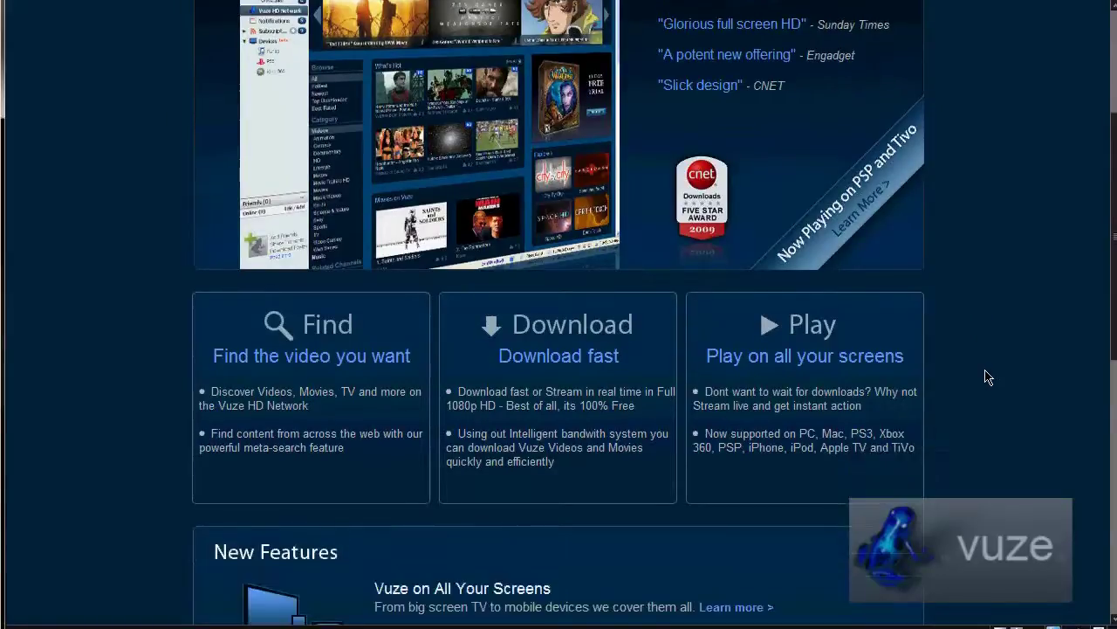
scroll(978, 373, down, 4)
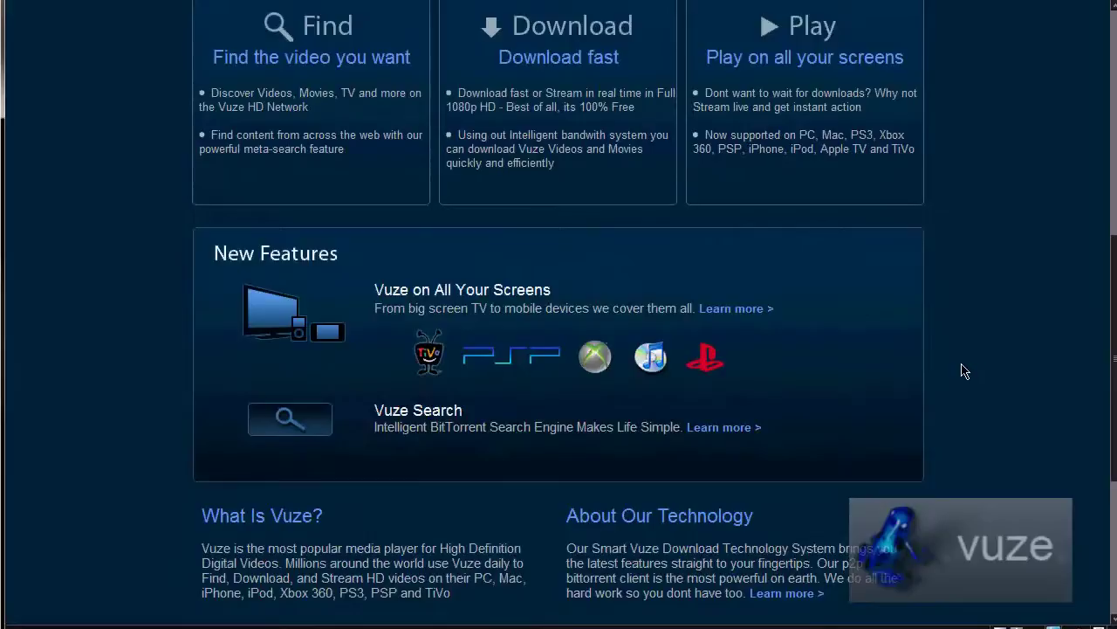
scroll(965, 372, down, 2)
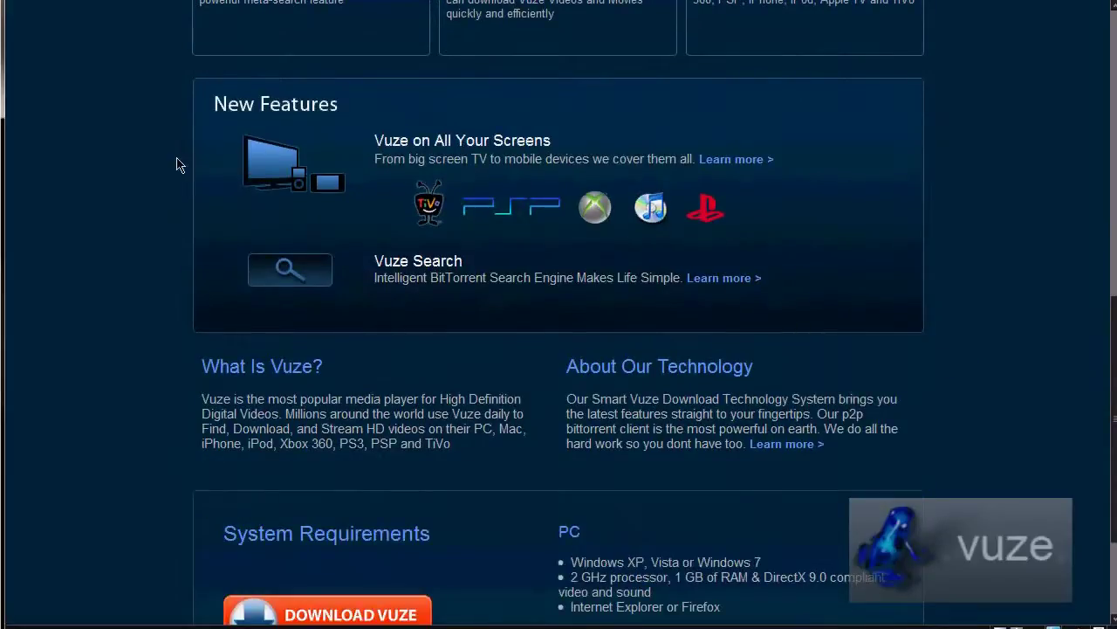
scroll(183, 164, down, 1)
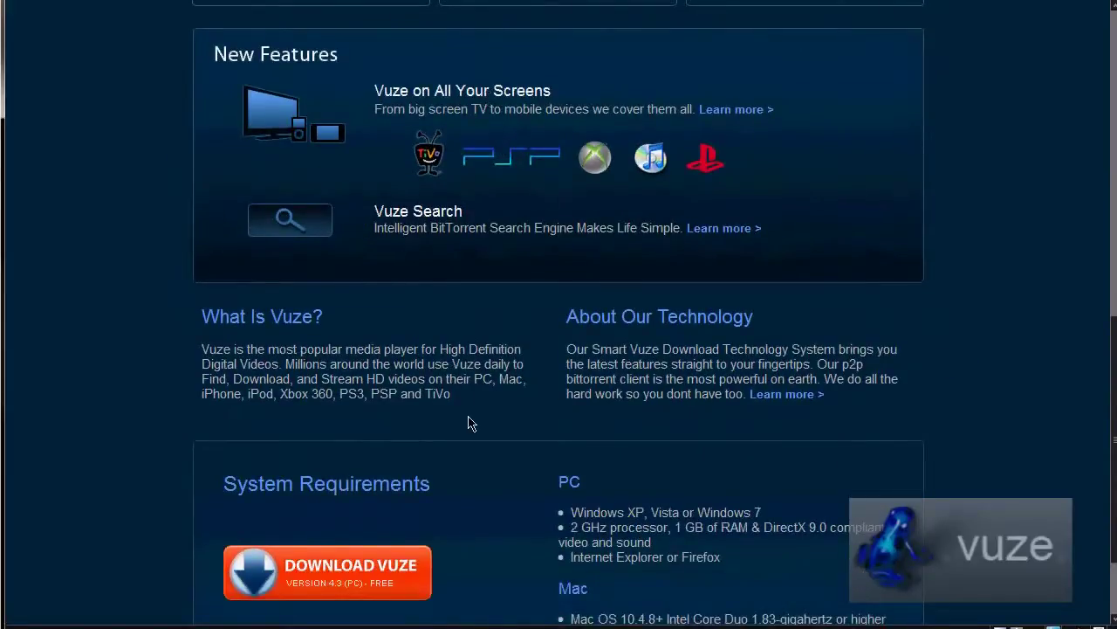
scroll(486, 407, down, 2)
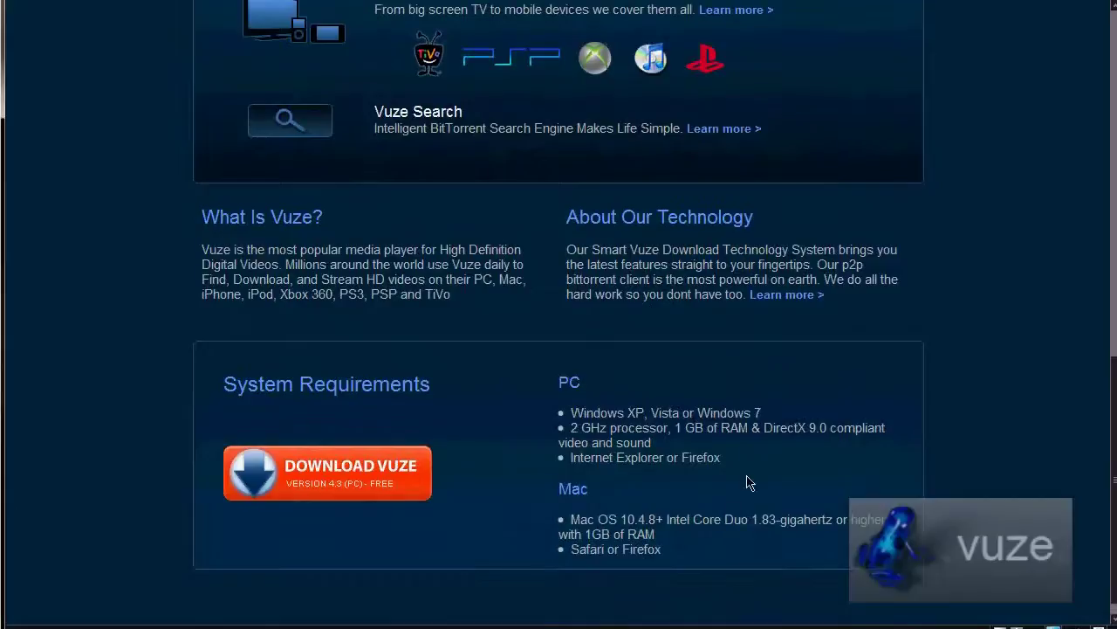
scroll(772, 467, up, 2)
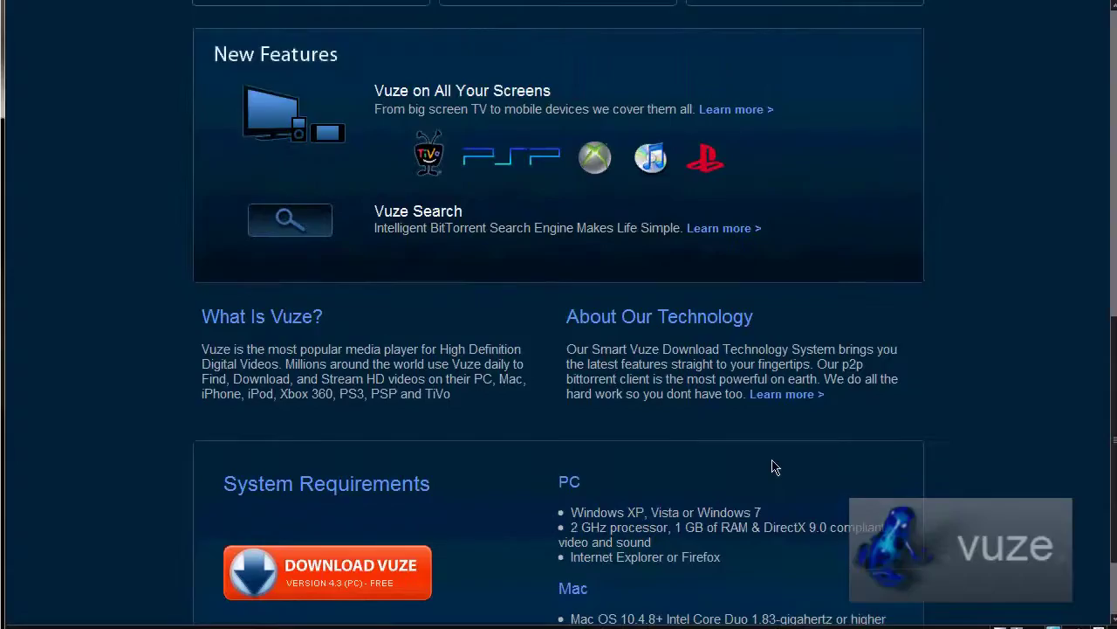
scroll(803, 497, up, 9)
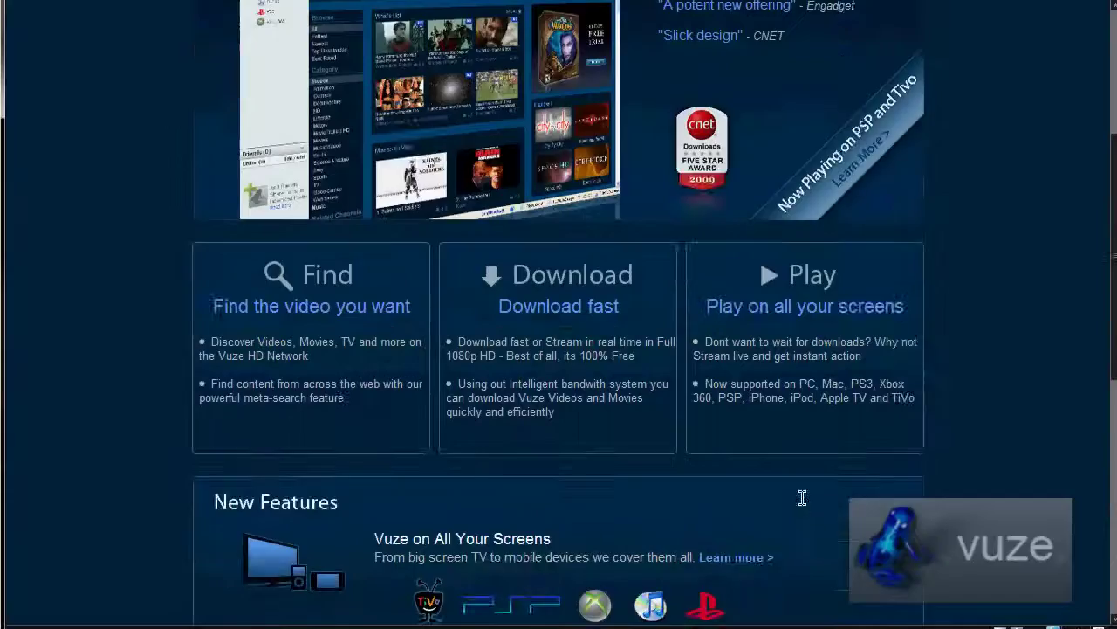
scroll(802, 497, up, 6)
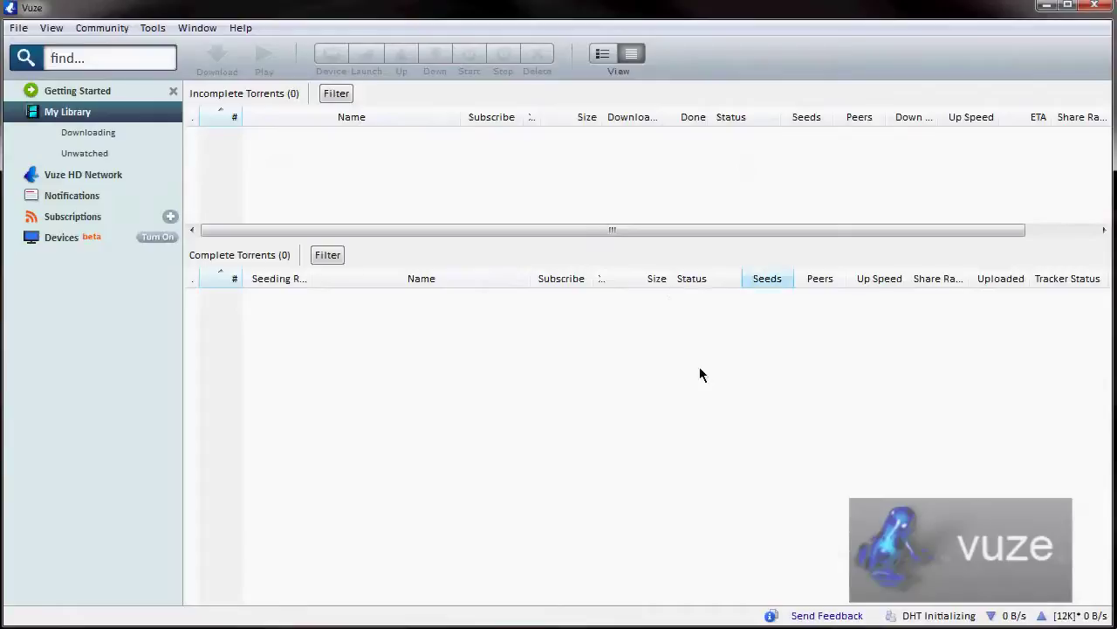
Step: Open the Getting Started page and look through its search area and its find, download and play sections
click(120, 98)
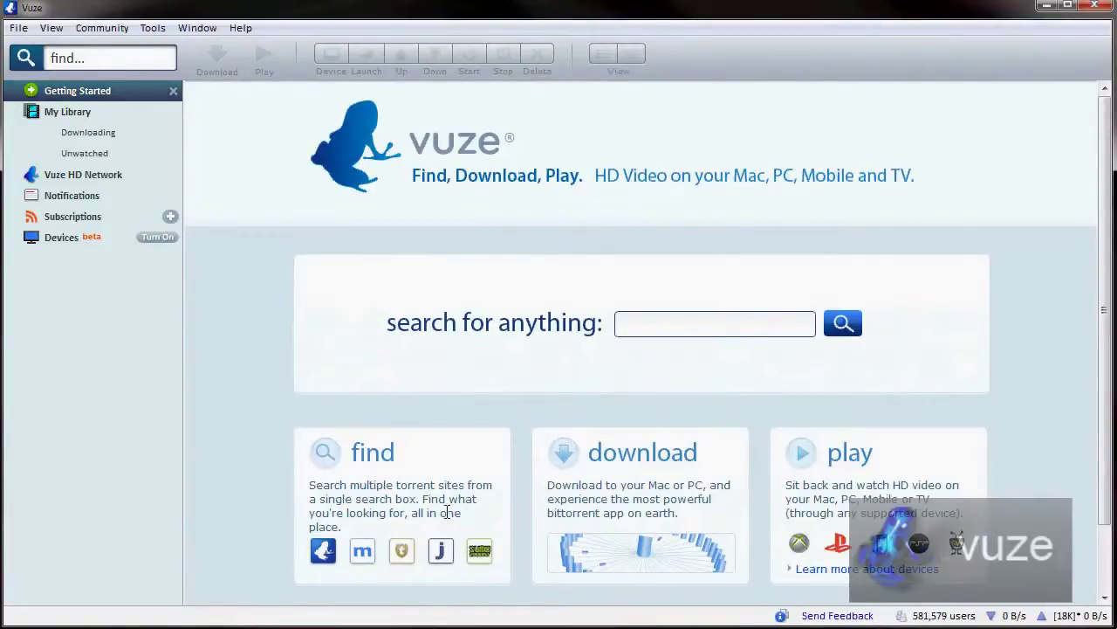
scroll(448, 511, down, 2)
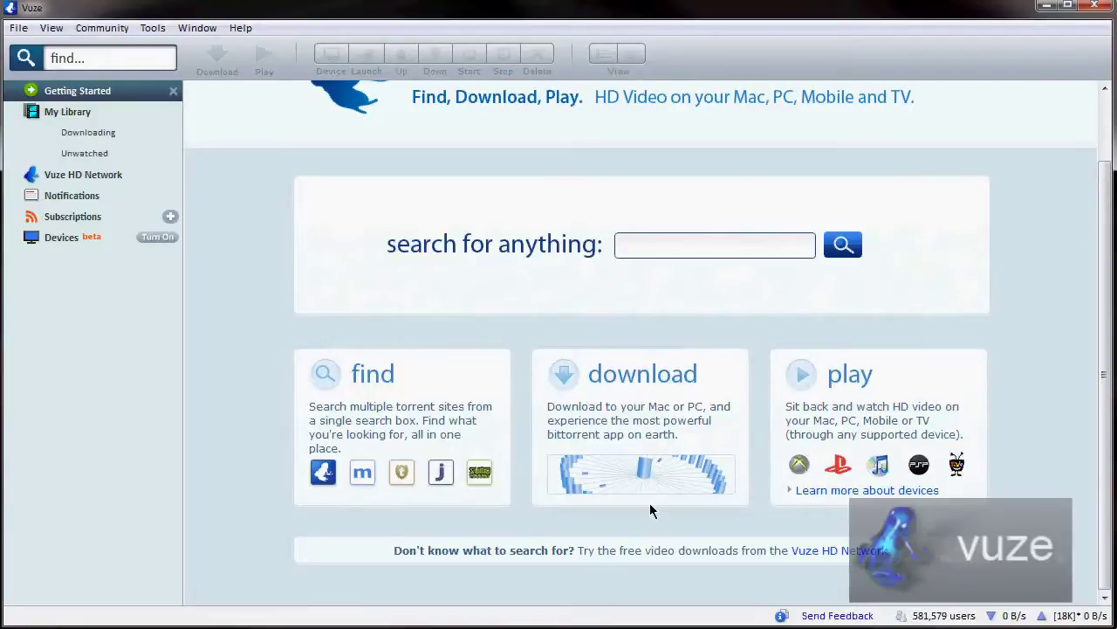
Step: Open My Library and widen the Down Speed and Share Ratio columns of the incomplete torrents list to show their full headings
click(118, 120)
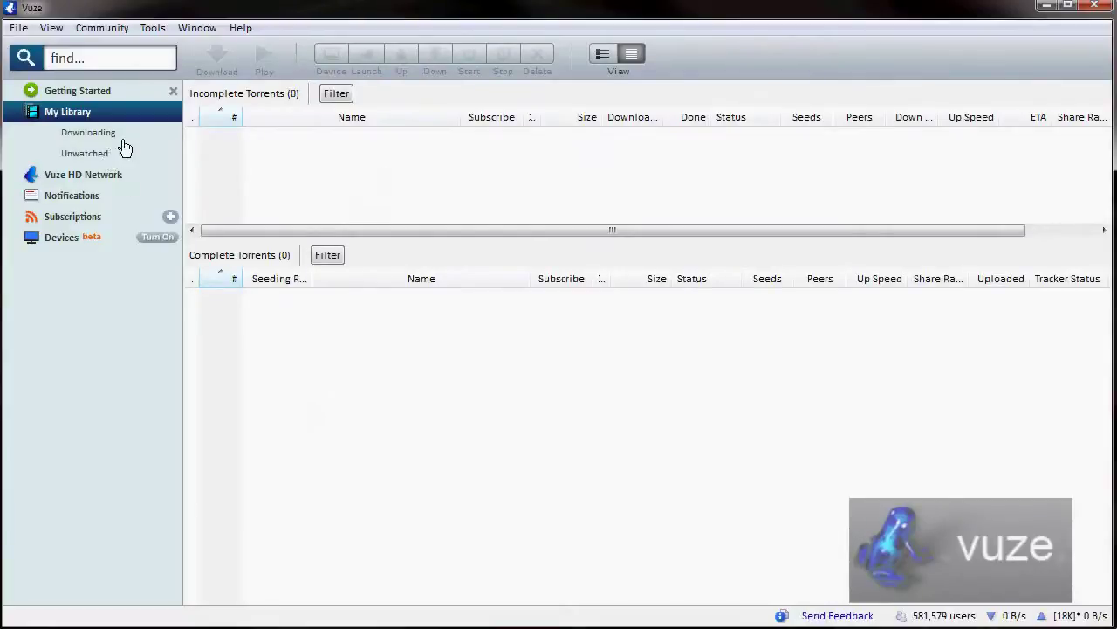
mouse_move(125, 146)
mouse_move(829, 123)
mouse_down()
mouse_move(813, 123)
mouse_move(826, 124)
mouse_up()
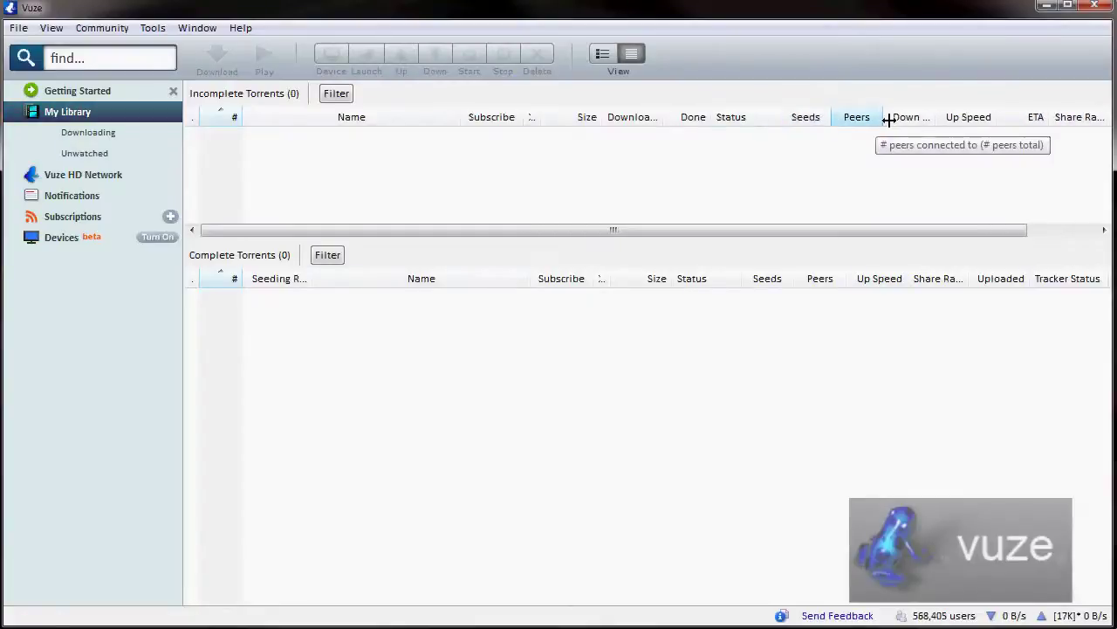
drag(940, 120, 964, 123)
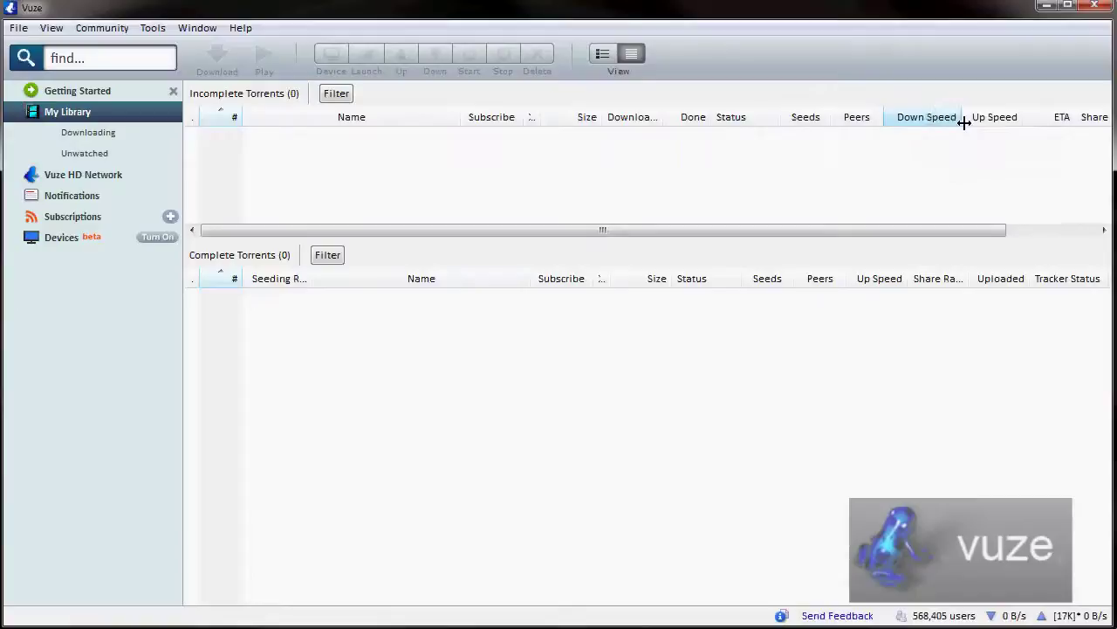
click(1032, 230)
drag(1033, 117, 1067, 117)
click(1102, 232)
click(1102, 232)
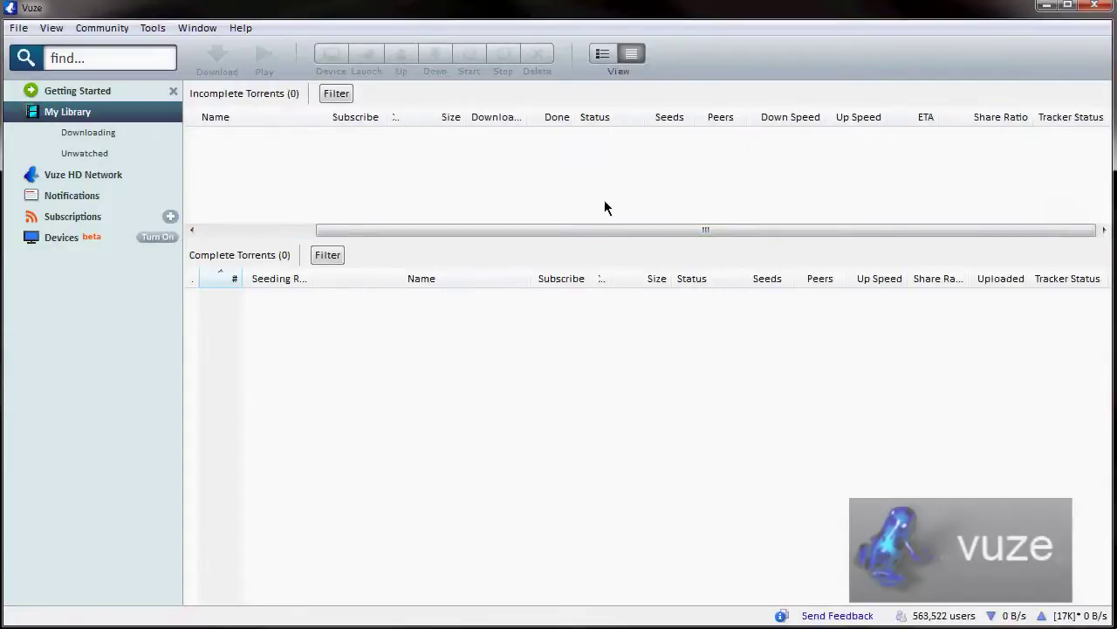
Step: Switch the library display from Advanced List to Simple List
click(15, 29)
mouse_move(47, 32)
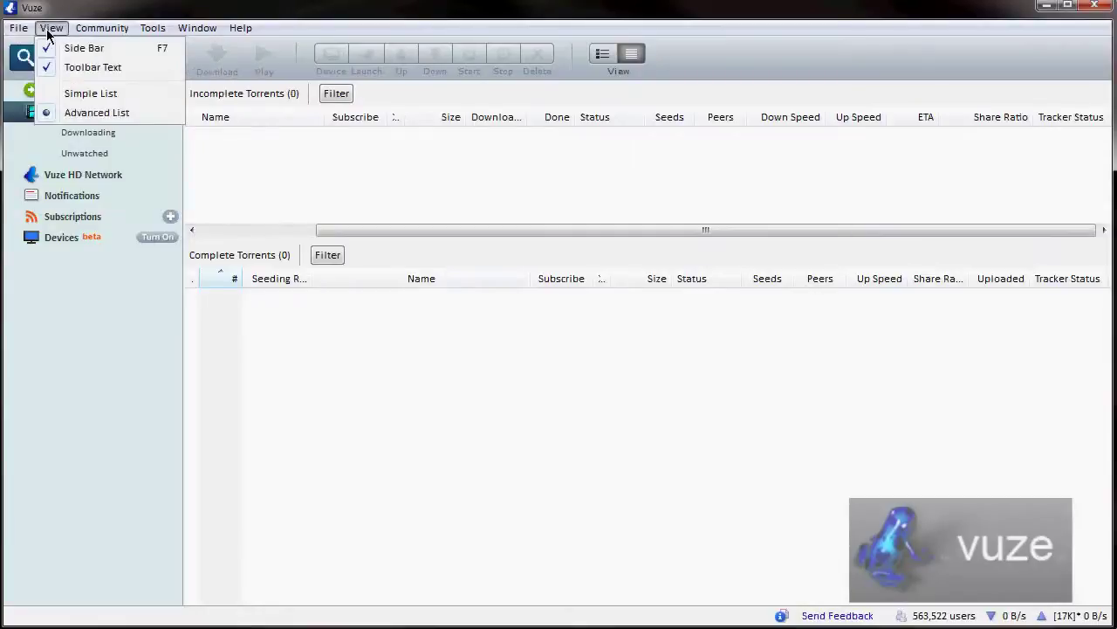
click(90, 93)
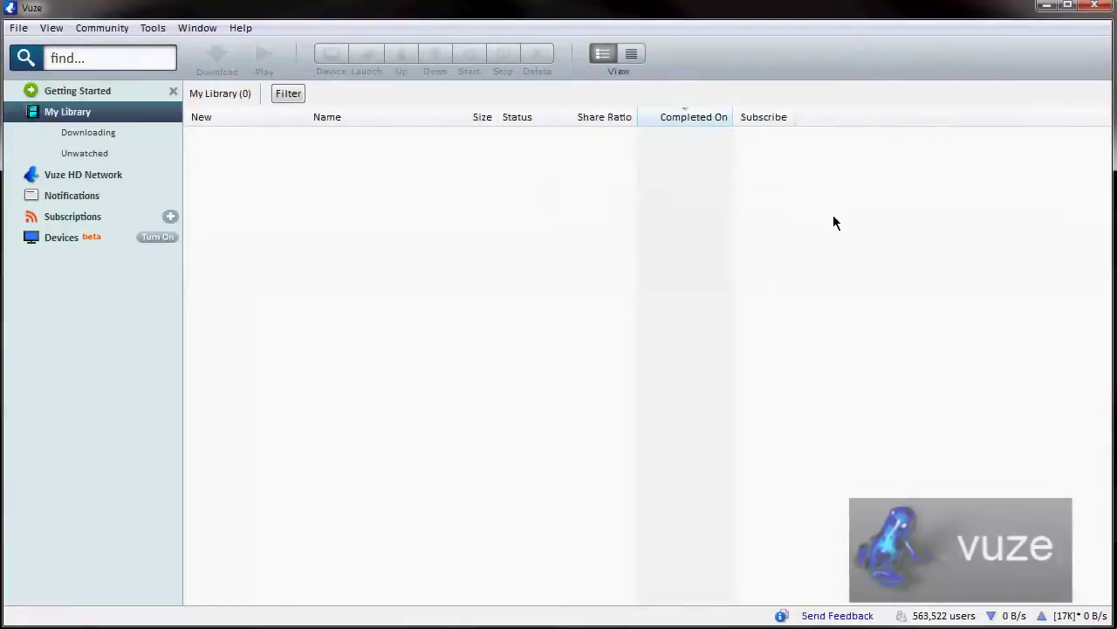
click(119, 29)
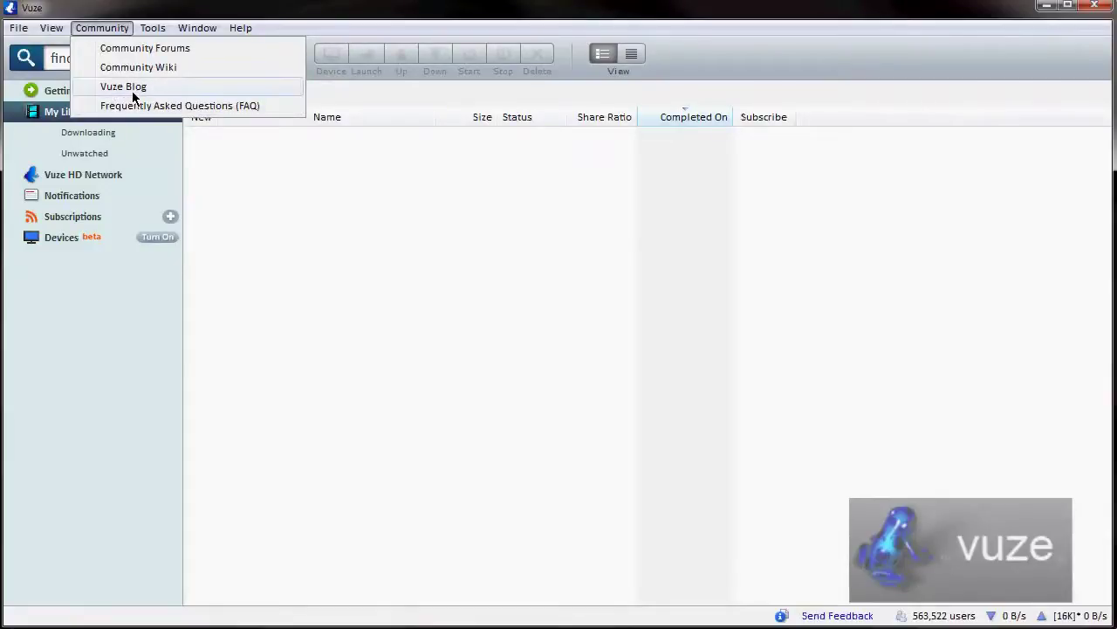
mouse_move(148, 33)
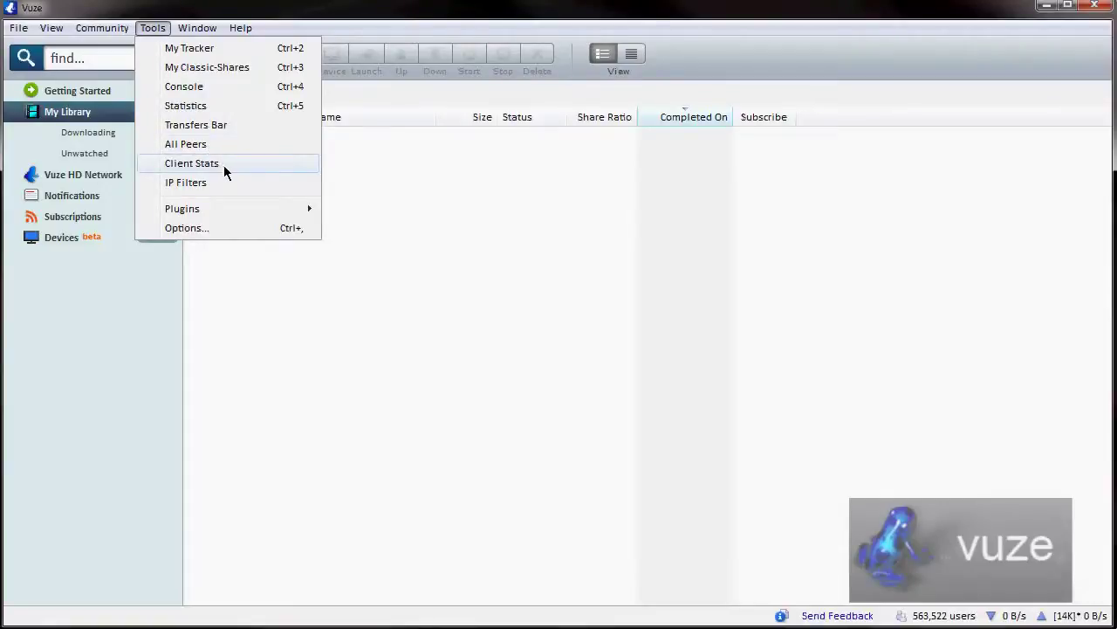
mouse_move(233, 209)
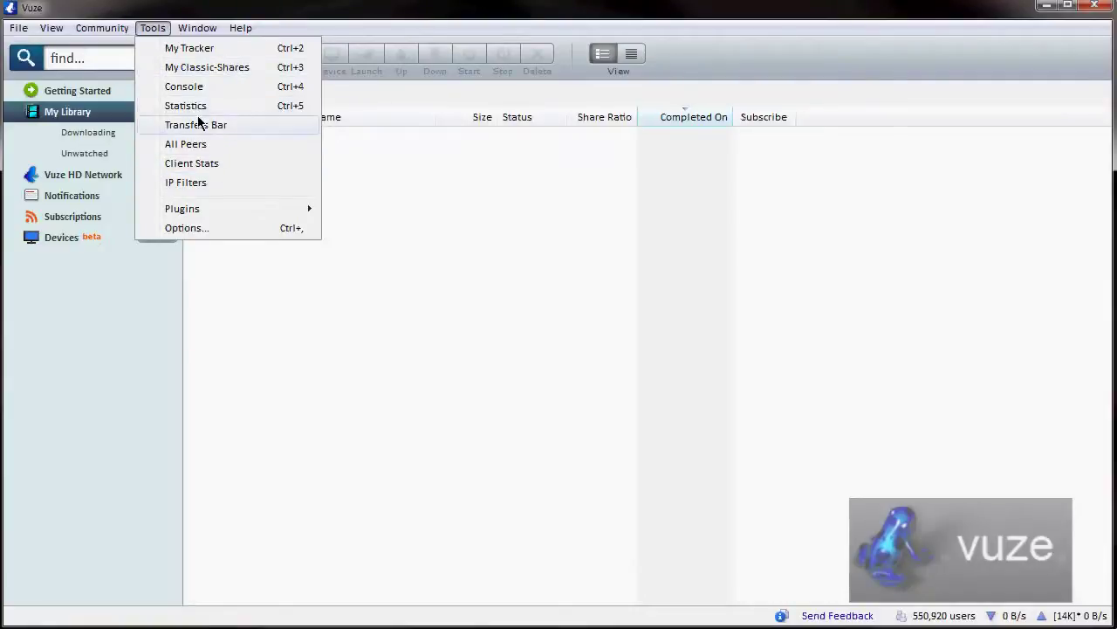
mouse_move(194, 30)
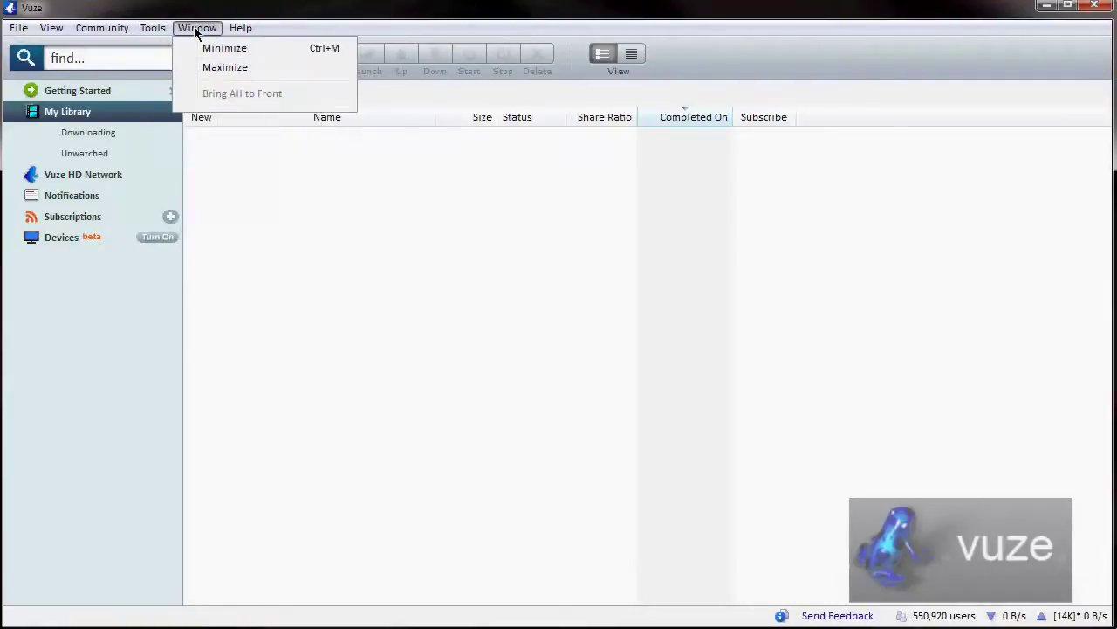
mouse_move(243, 30)
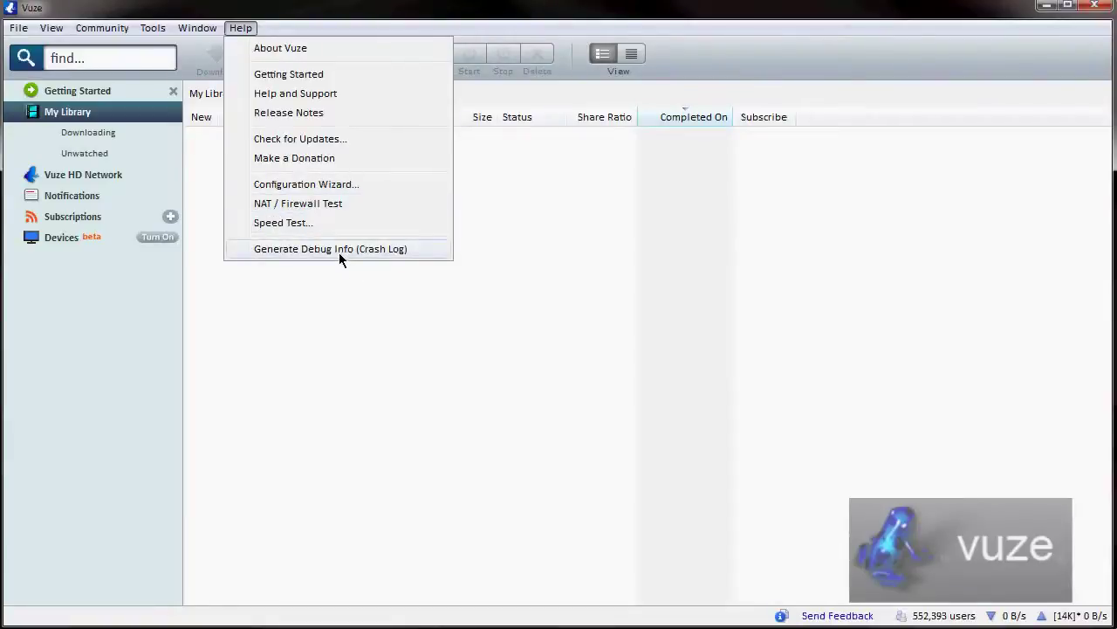
click(330, 328)
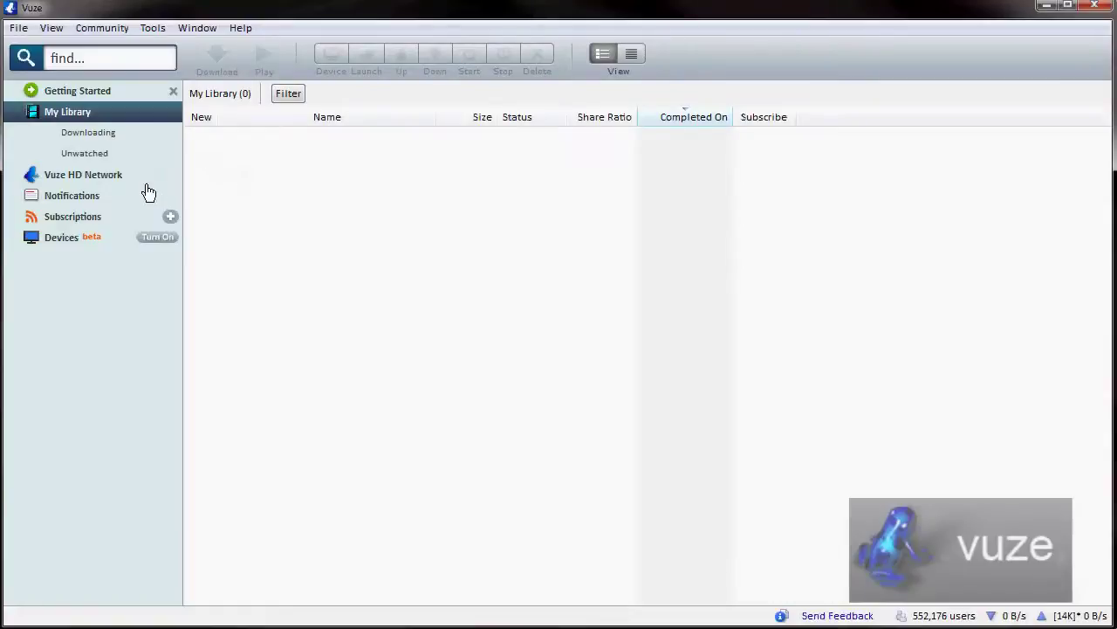
Step: Open the Vuze HD Network and look through its favorites, most popular videos, newest videos and video categories
click(146, 182)
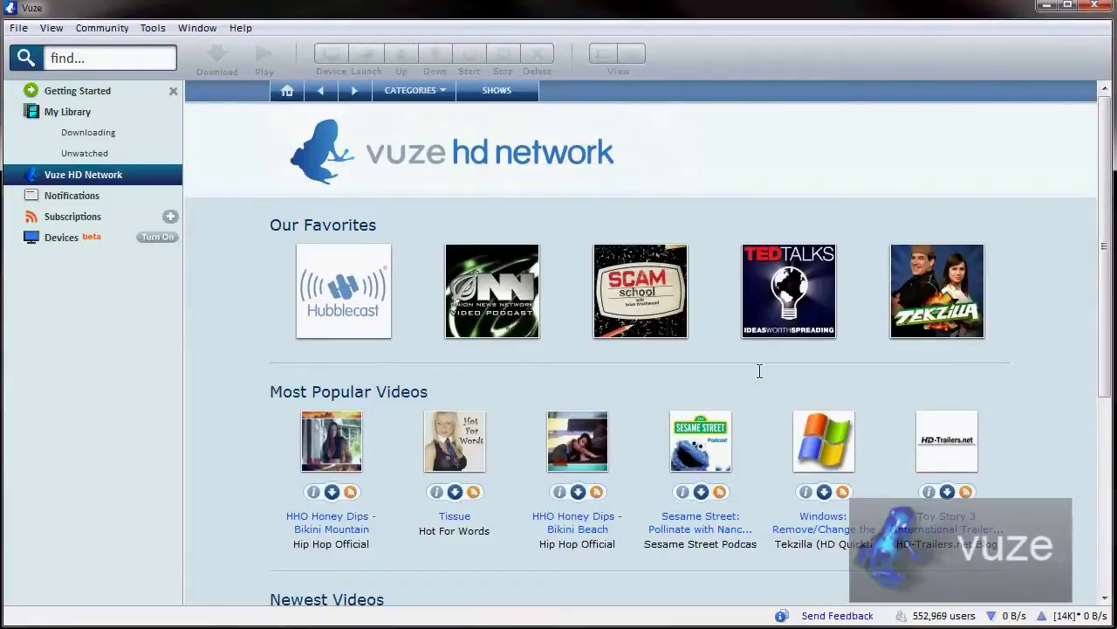
scroll(759, 371, down, 1)
scroll(758, 371, down, 3)
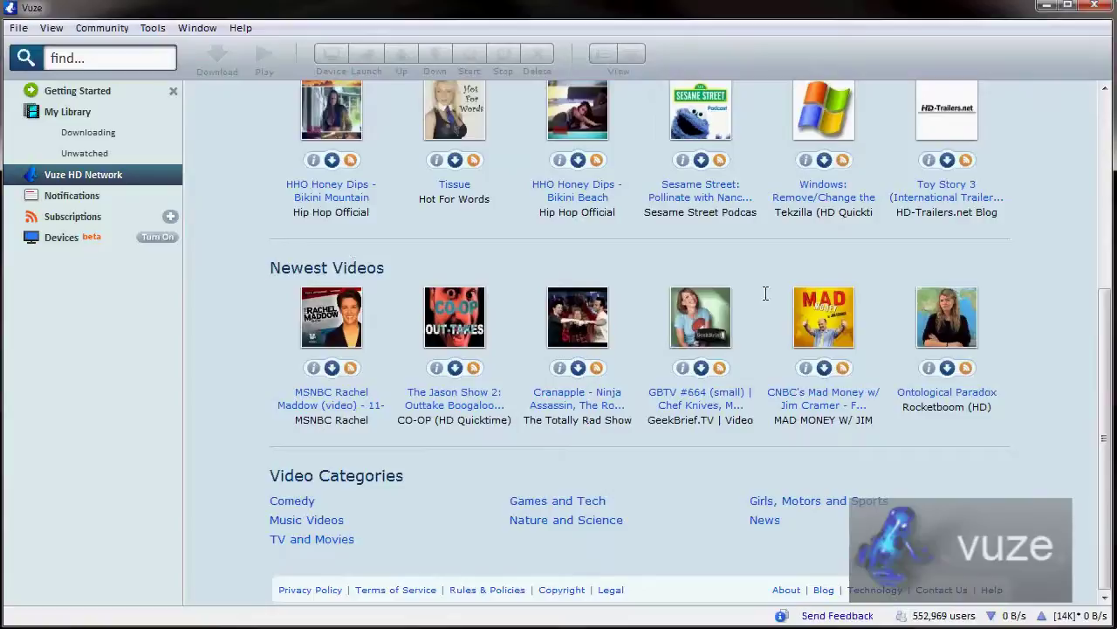
scroll(704, 539, up, 4)
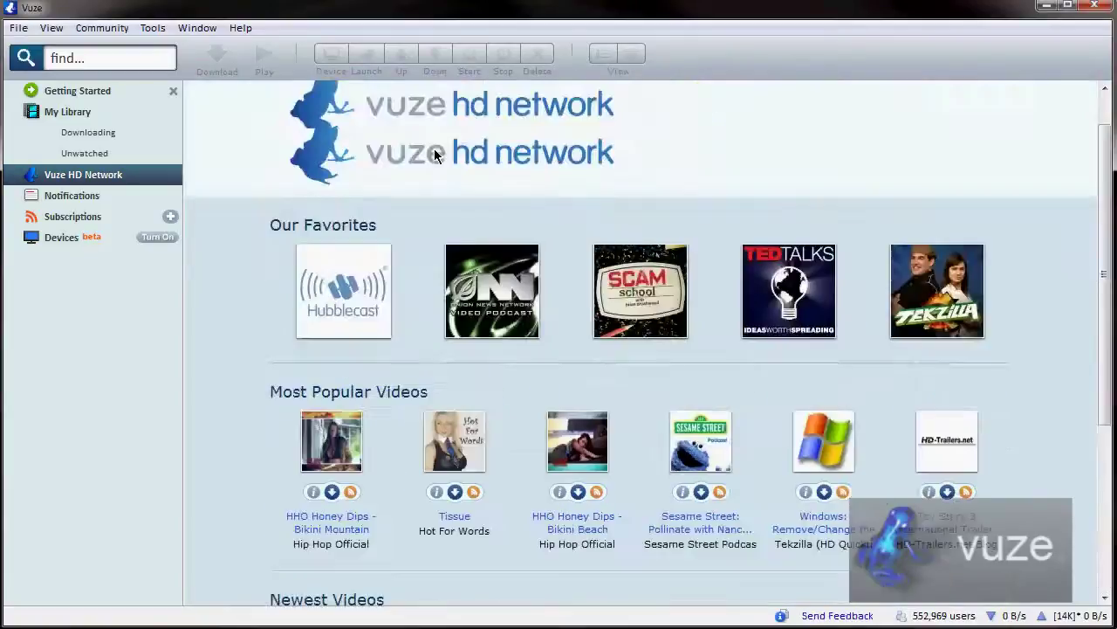
Step: Open the Dexter show from the TV and Movies category and read its description
mouse_move(392, 92)
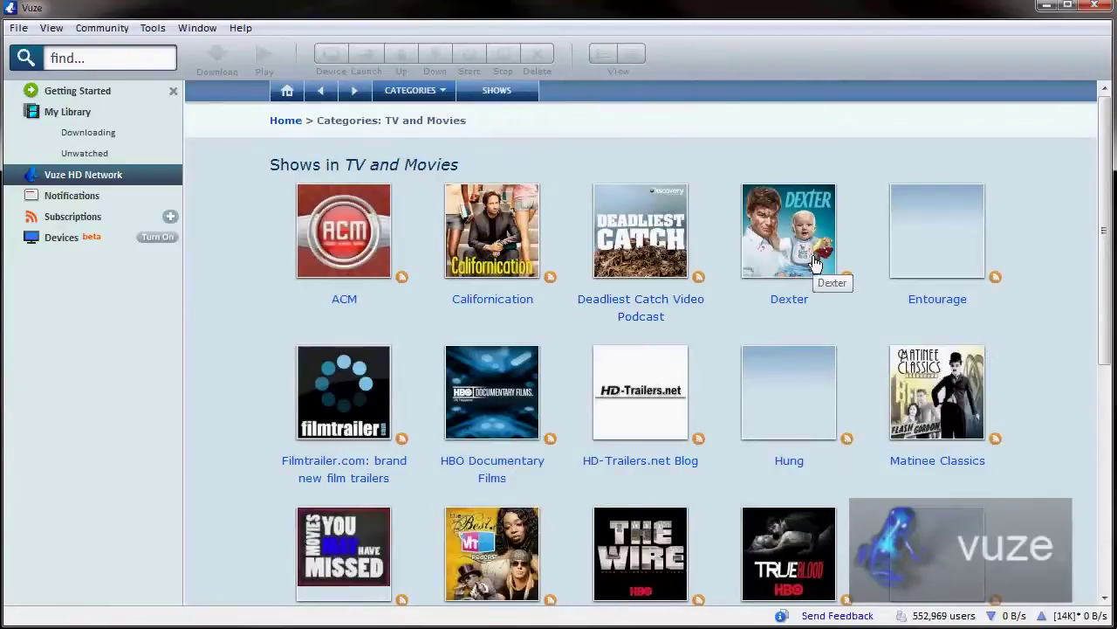
click(767, 220)
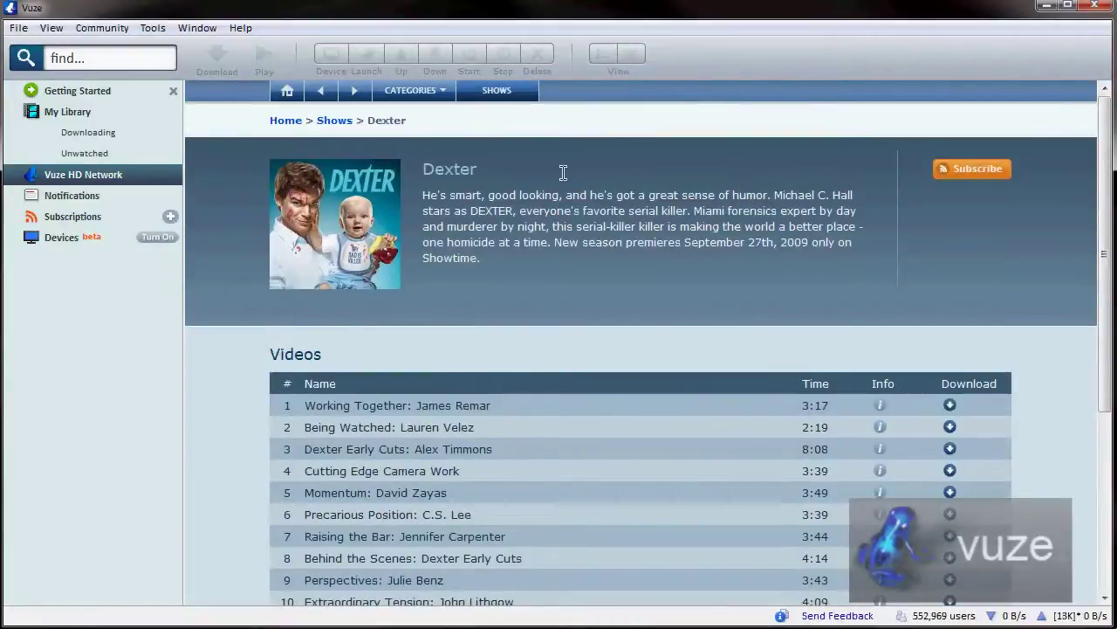
drag(424, 194, 499, 227)
click(512, 260)
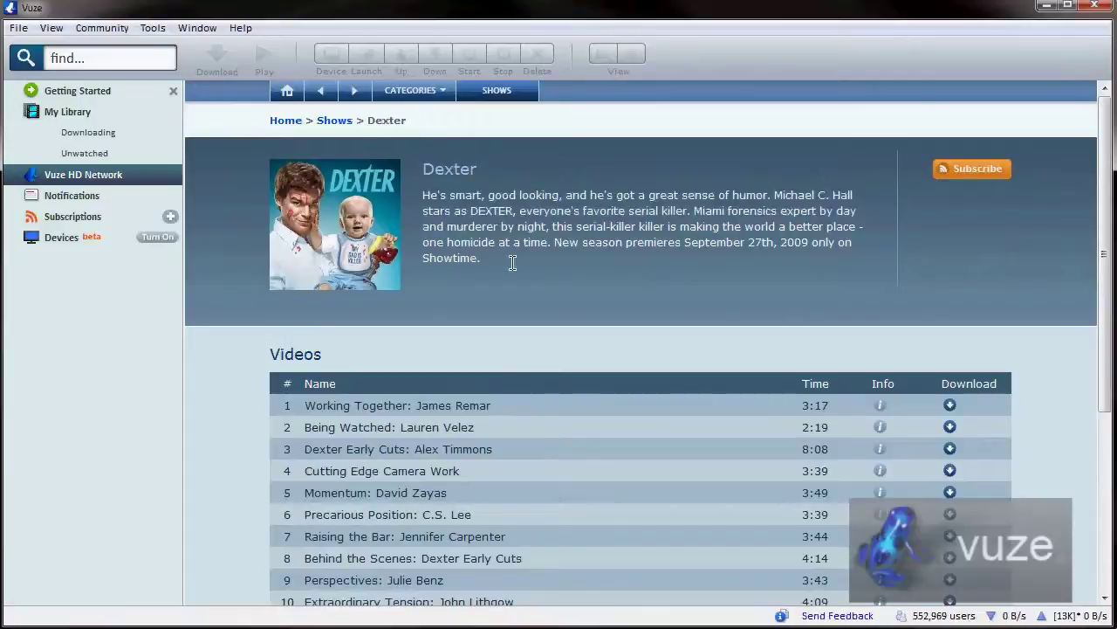
Step: Look through the Dexter video list and open the information for the first video, Working Together: James Remar
scroll(532, 302, down, 3)
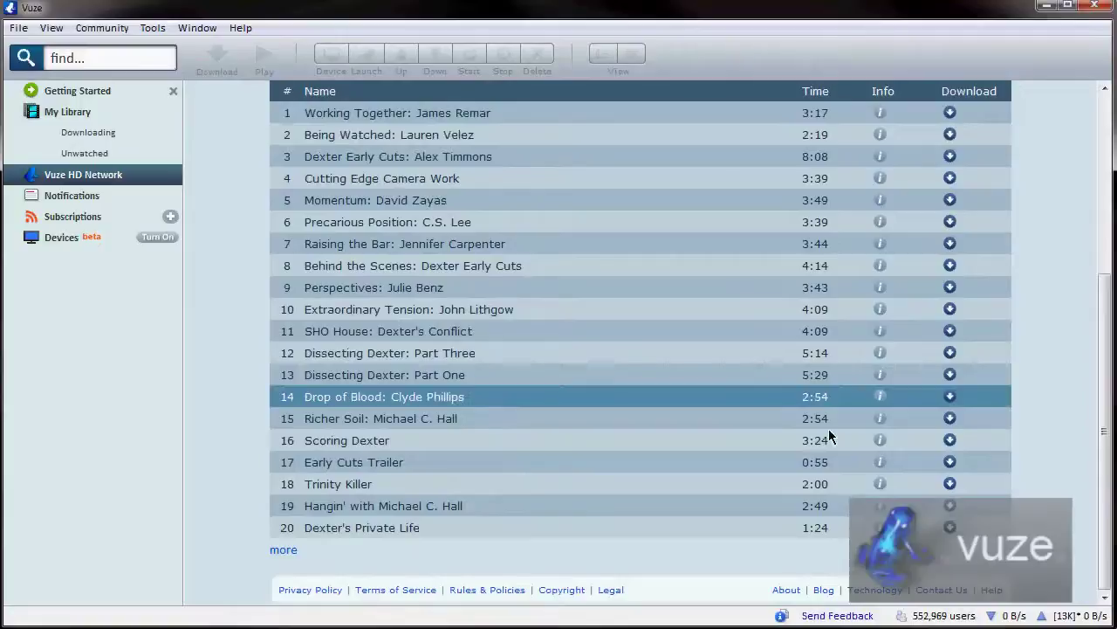
drag(798, 194, 829, 178)
click(800, 178)
scroll(801, 178, up, 3)
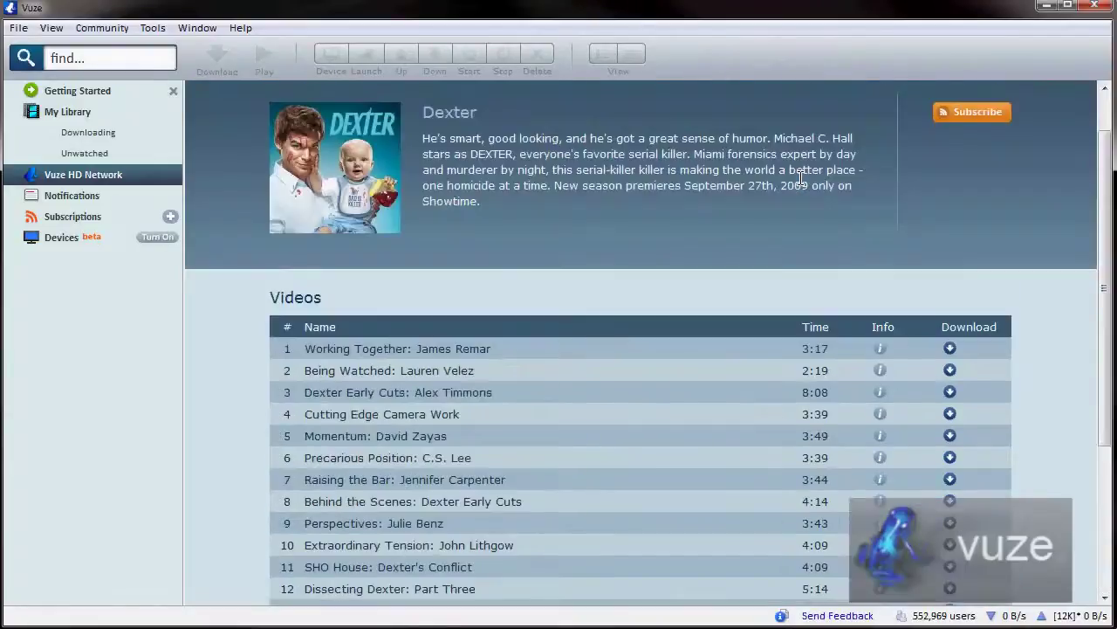
click(880, 348)
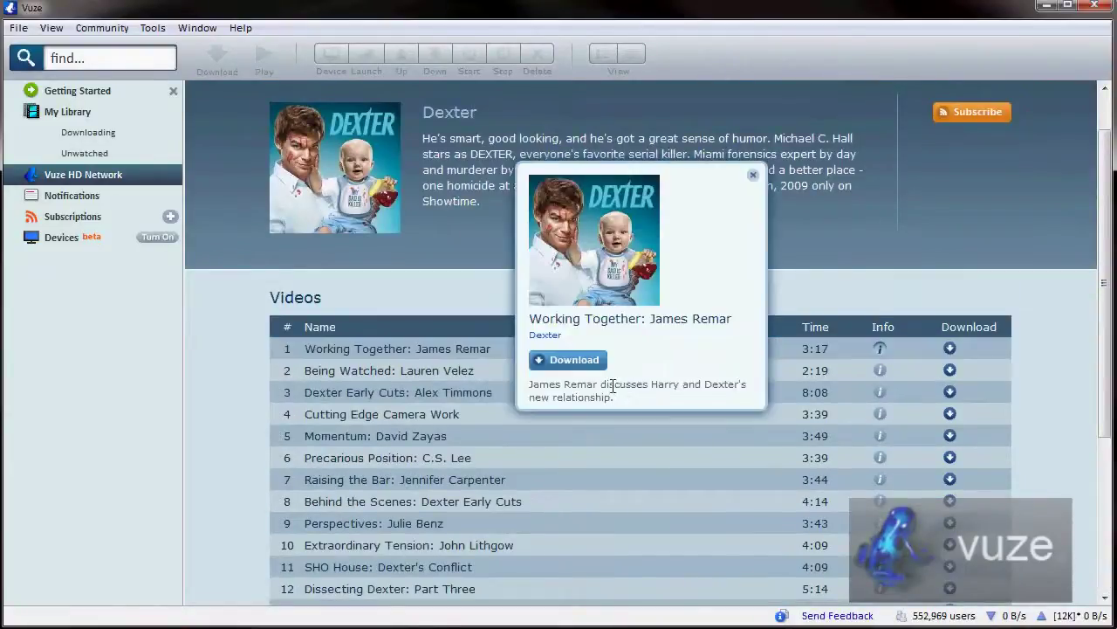
Step: Close the James Remar video information and look through the rest of the Dexter video list
click(752, 175)
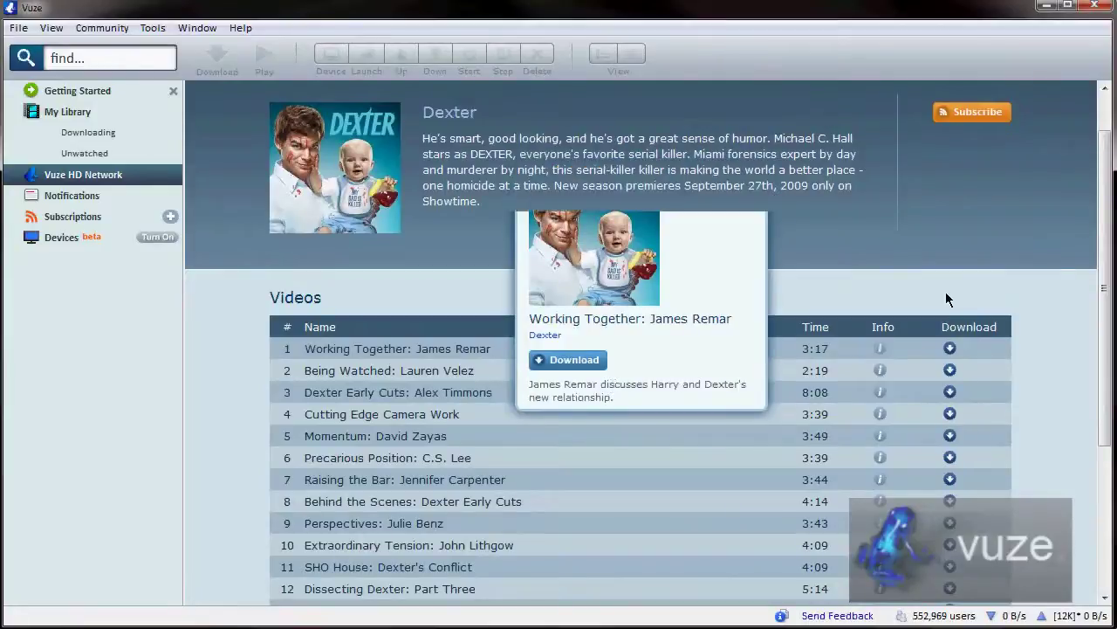
scroll(956, 323, down, 2)
scroll(966, 342, down, 1)
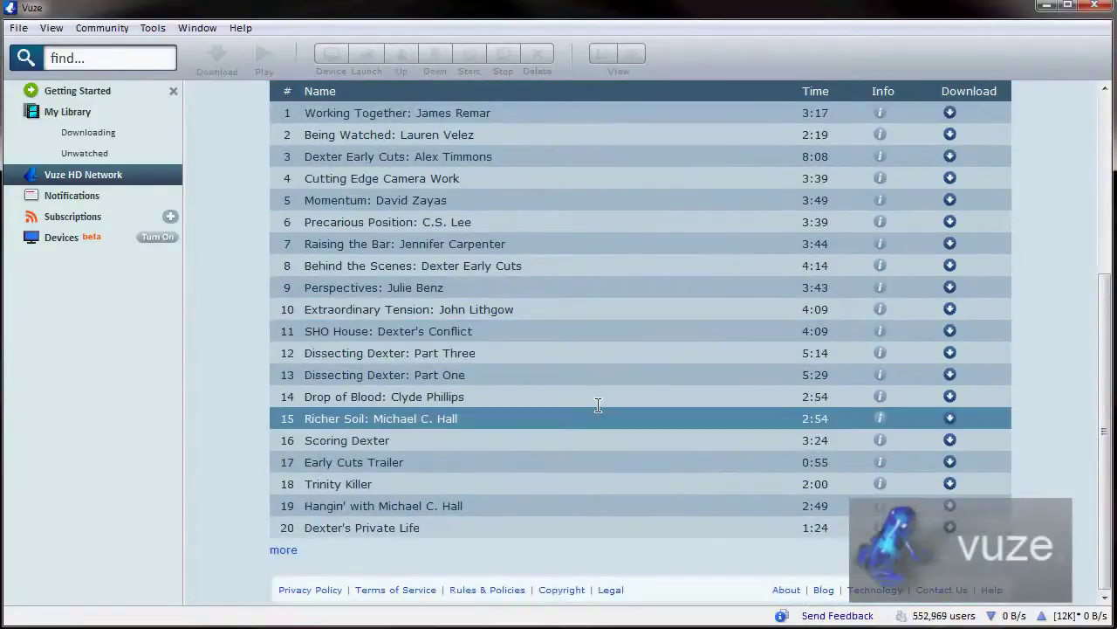
scroll(489, 349, up, 3)
scroll(439, 316, up, 1)
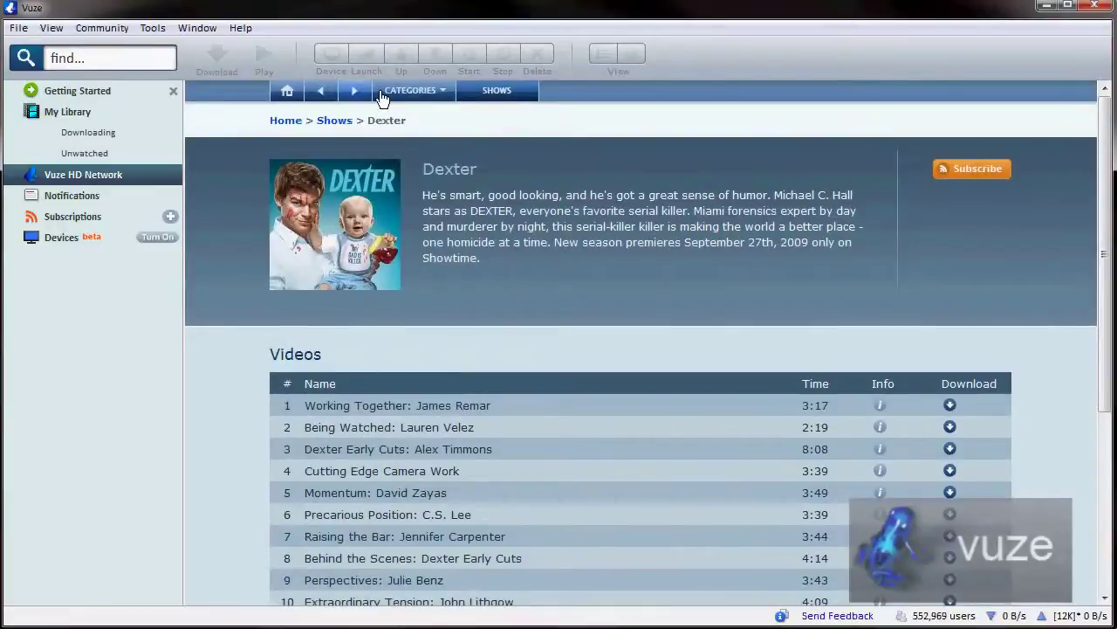
Step: Open the AppJudgment (HD Quicktime) show from the Games and Tech category
click(383, 96)
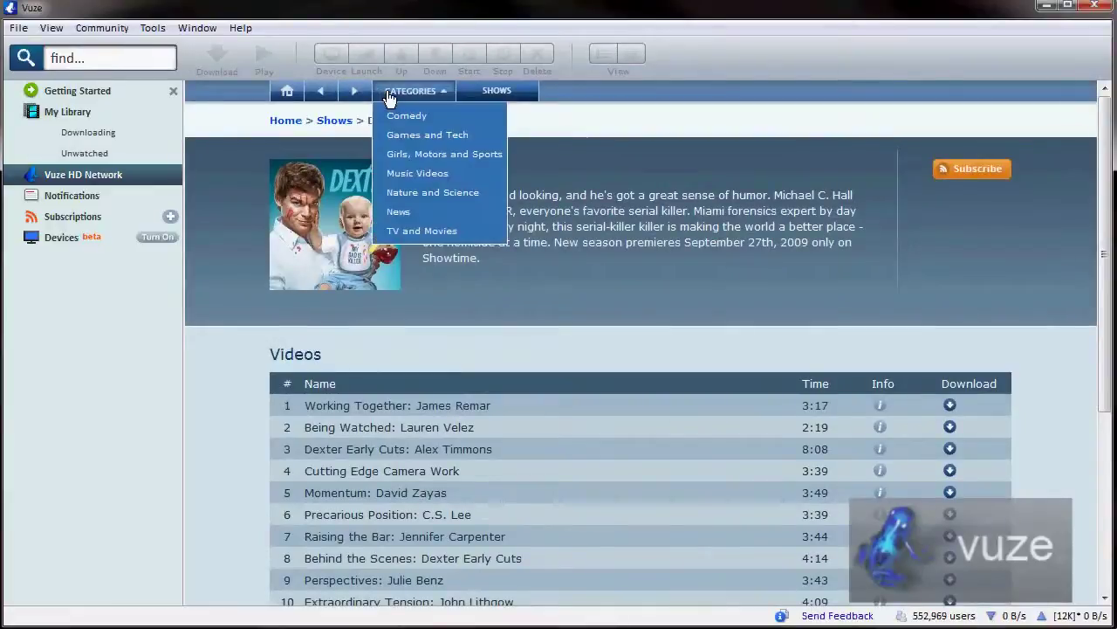
click(431, 137)
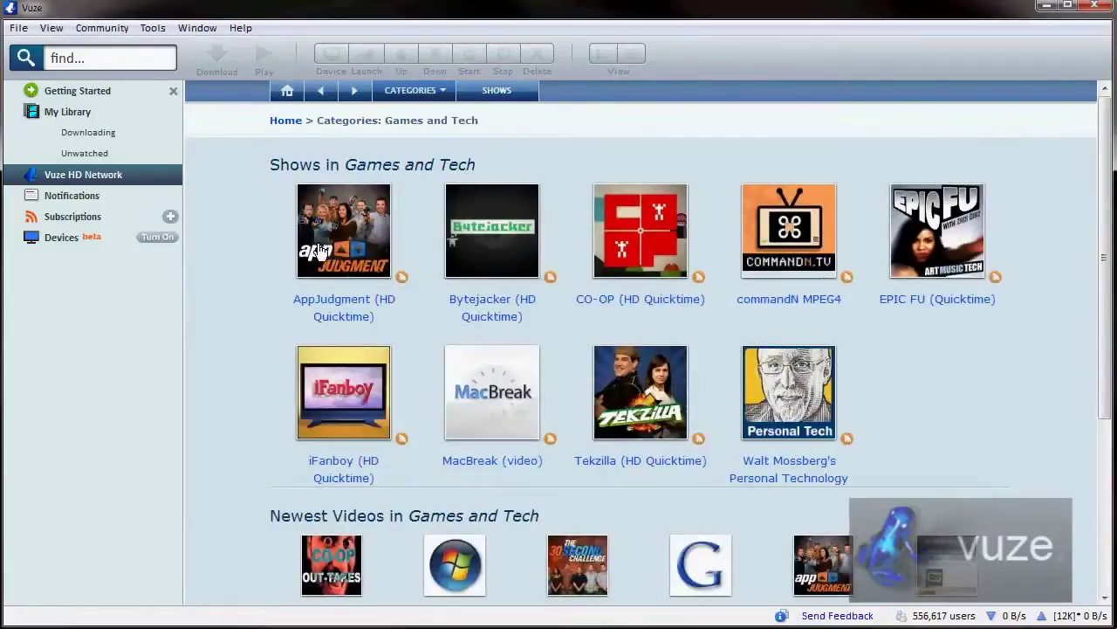
click(348, 236)
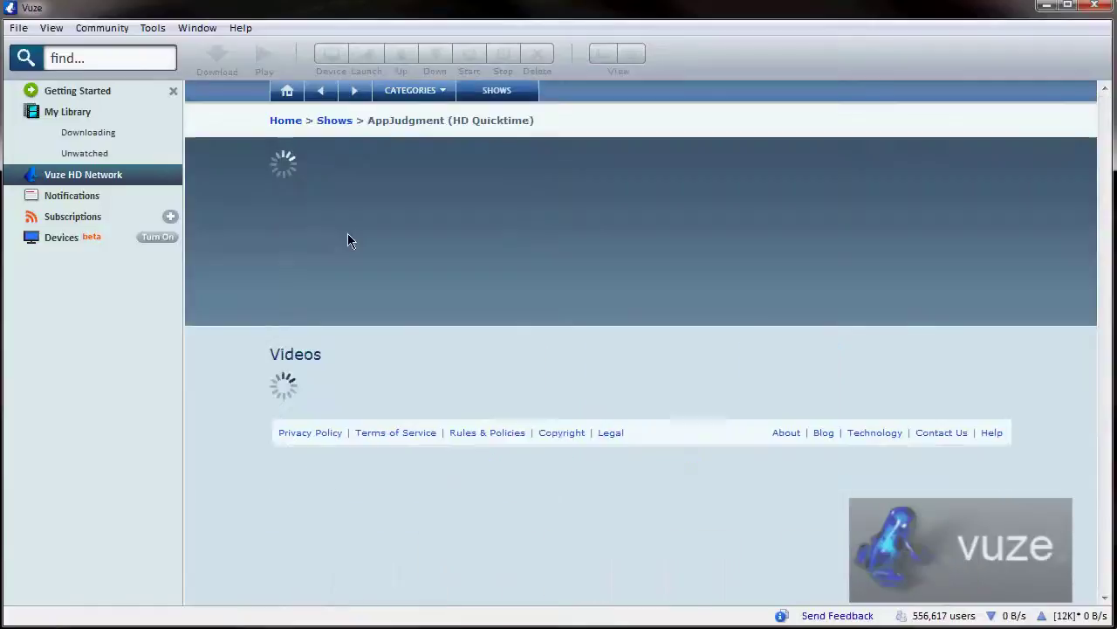
Step: Look through the AppJudgment video list, including the info and download options, and return to the show's Subscribe option
triple_click(412, 200)
scroll(657, 289, down, 3)
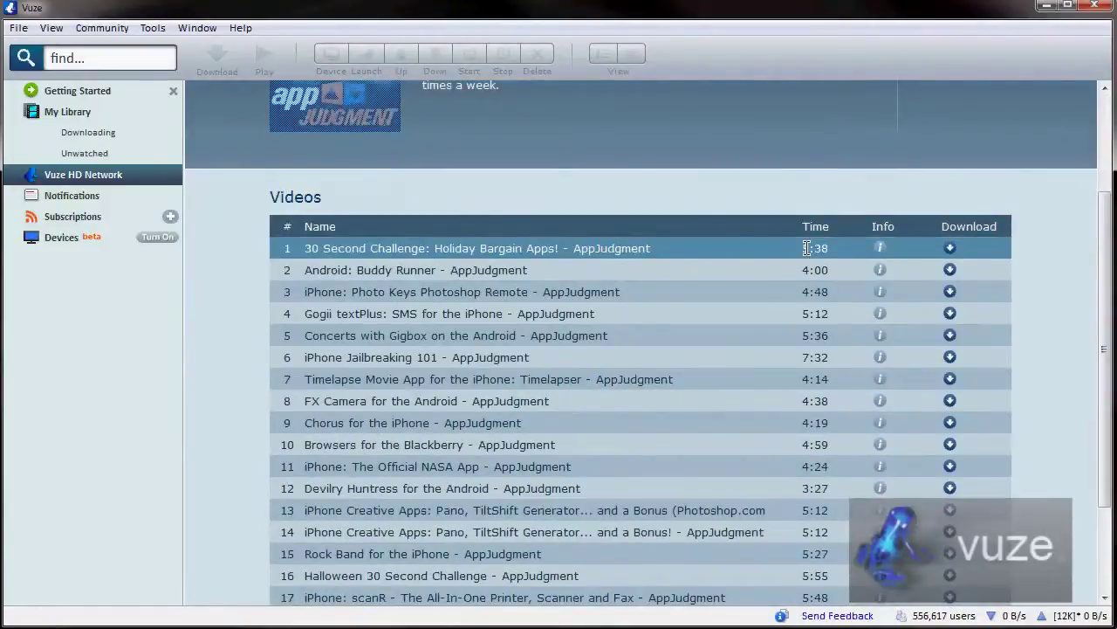
scroll(772, 347, down, 3)
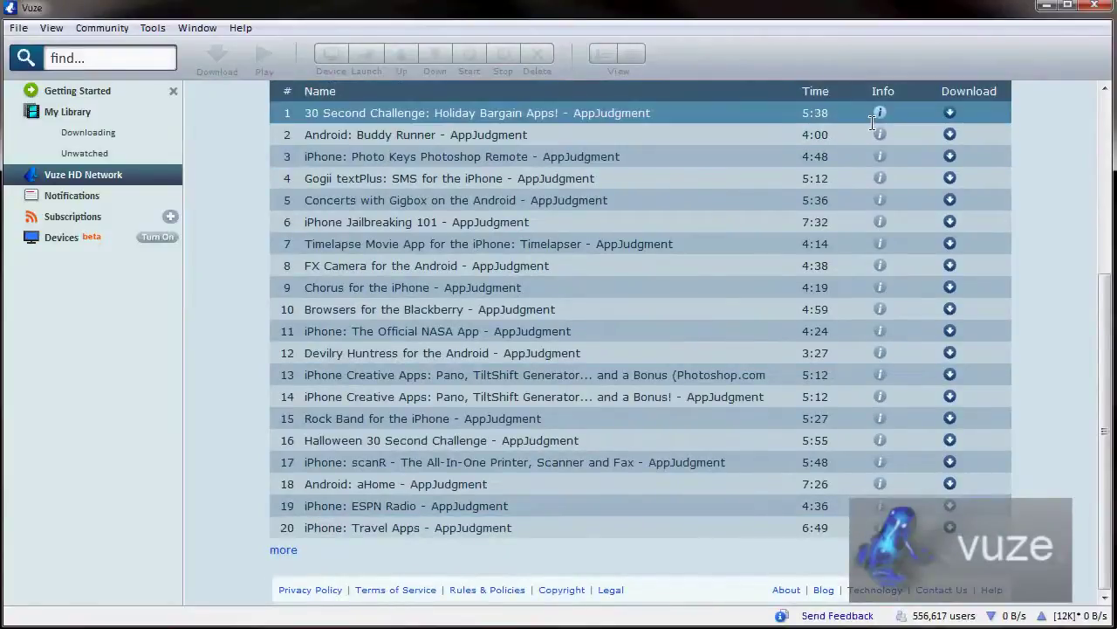
scroll(877, 113, up, 6)
click(934, 157)
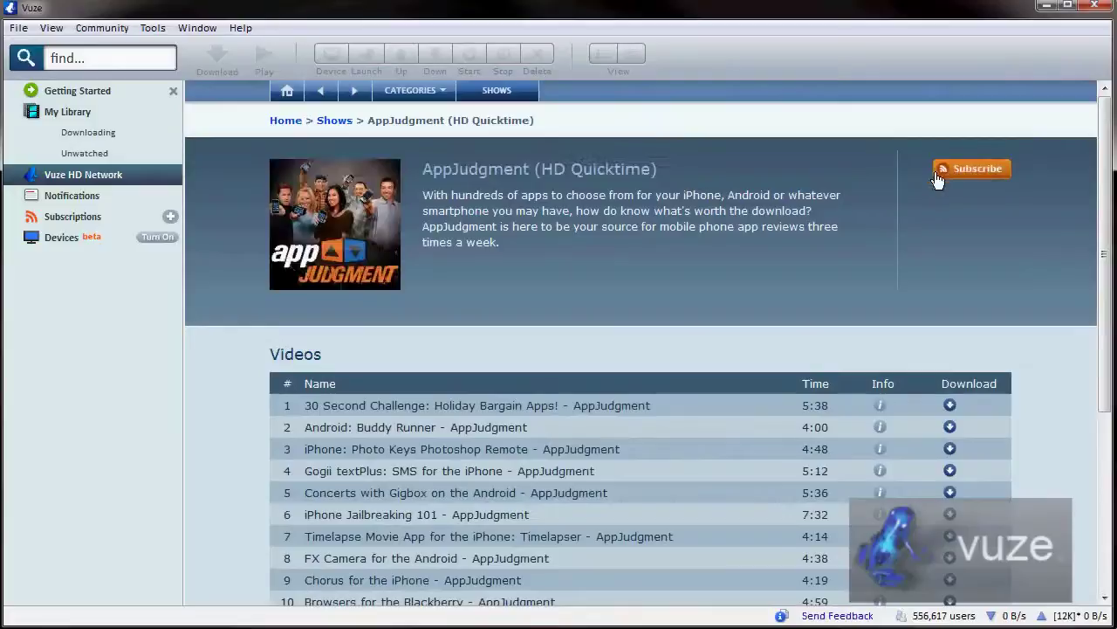
Step: View the Subscriptions, Notifications and Devices sections one after another
click(61, 224)
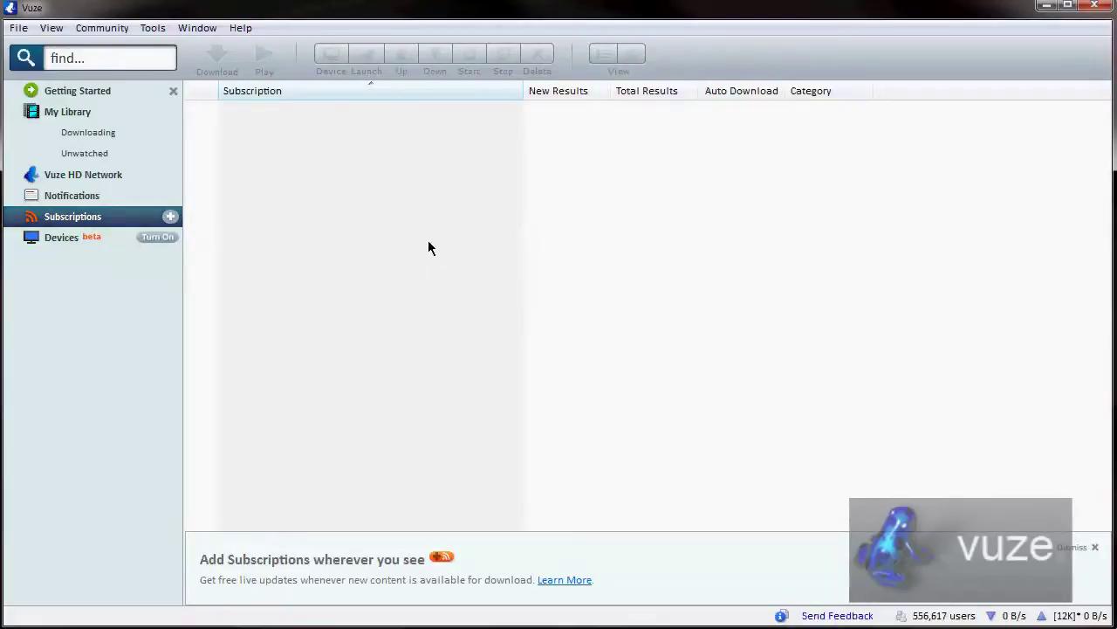
click(157, 199)
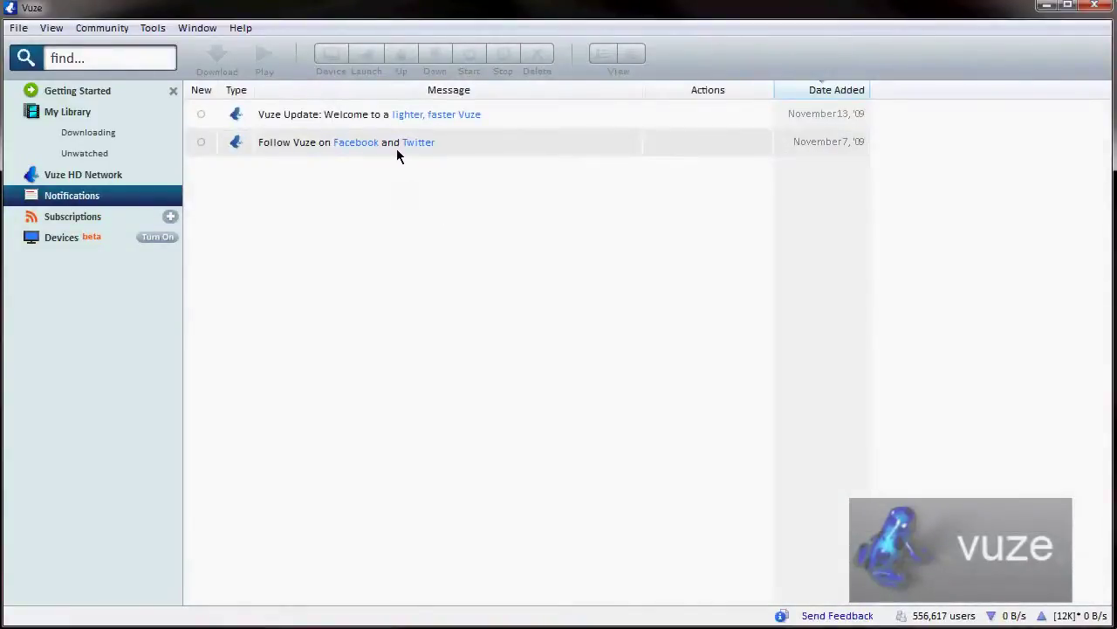
click(88, 247)
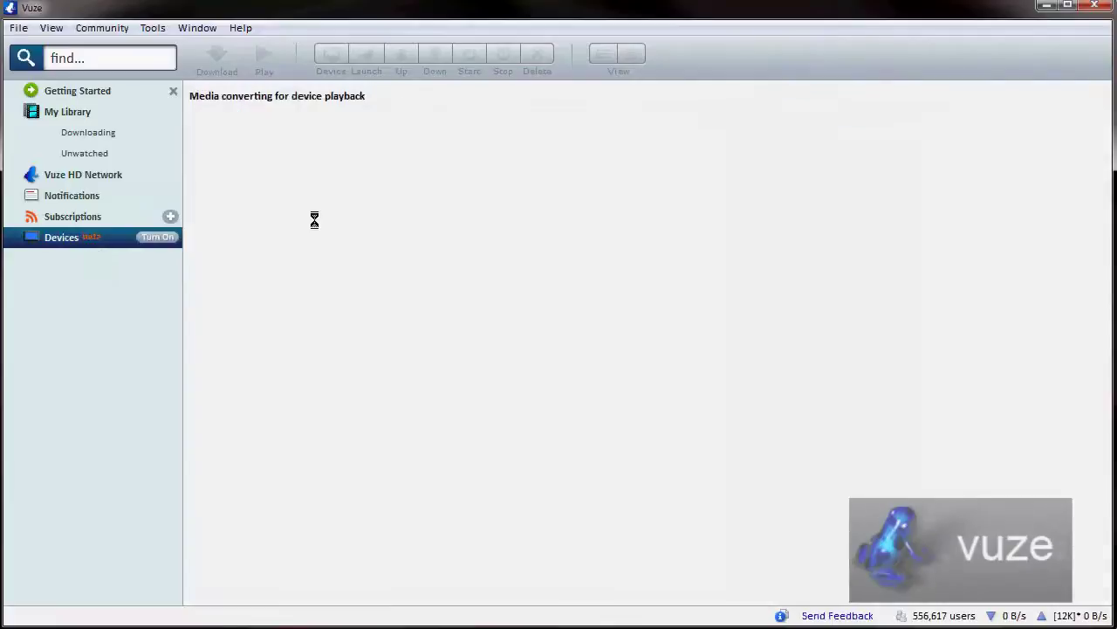